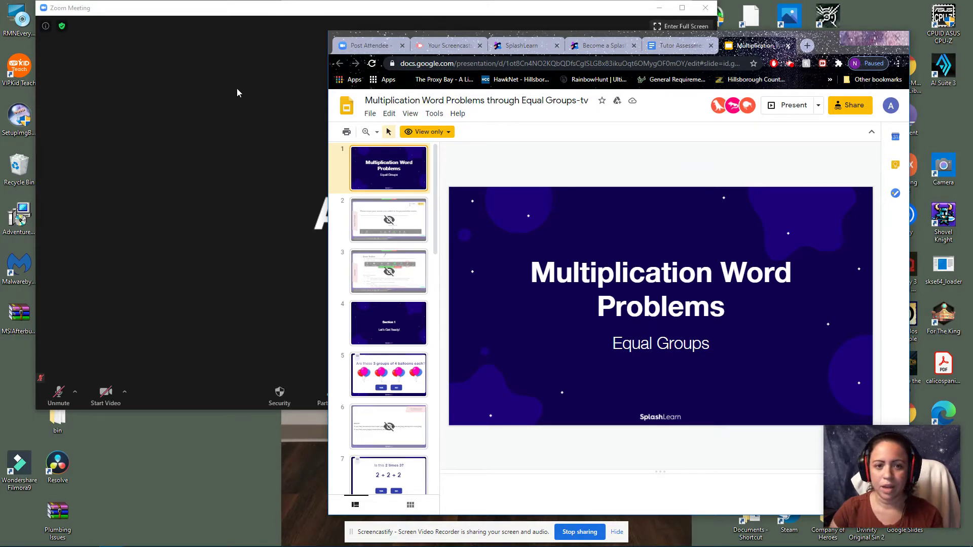
Step: Go through the share sources in the Zoom meeting, share the entire Screen, and stop that share
left_click(229, 27)
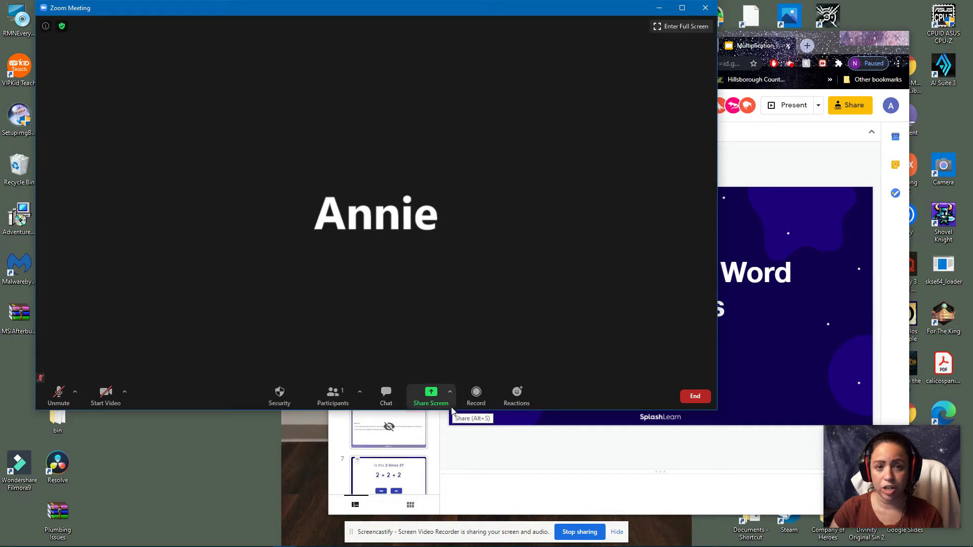
left_click(435, 403)
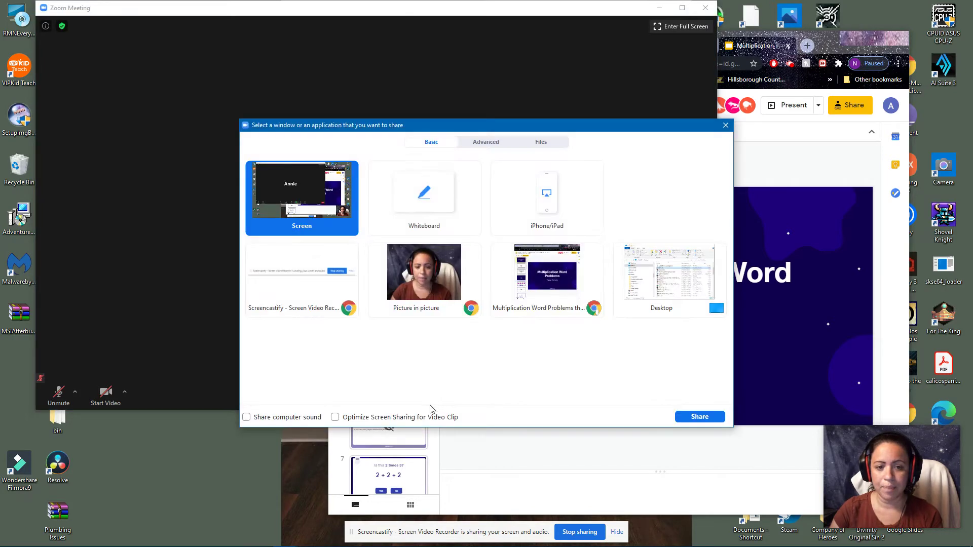
left_click(435, 213)
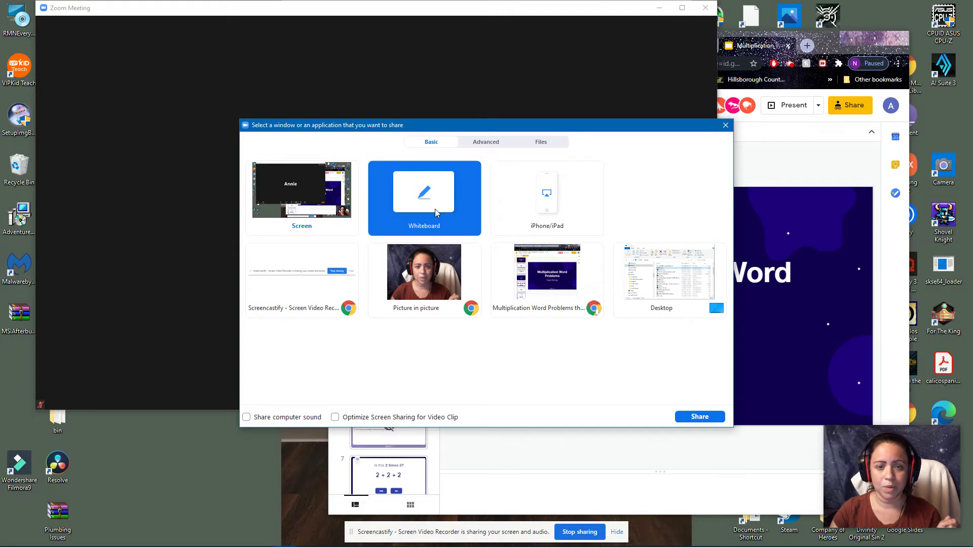
left_click(304, 285)
left_click(431, 296)
left_click(509, 292)
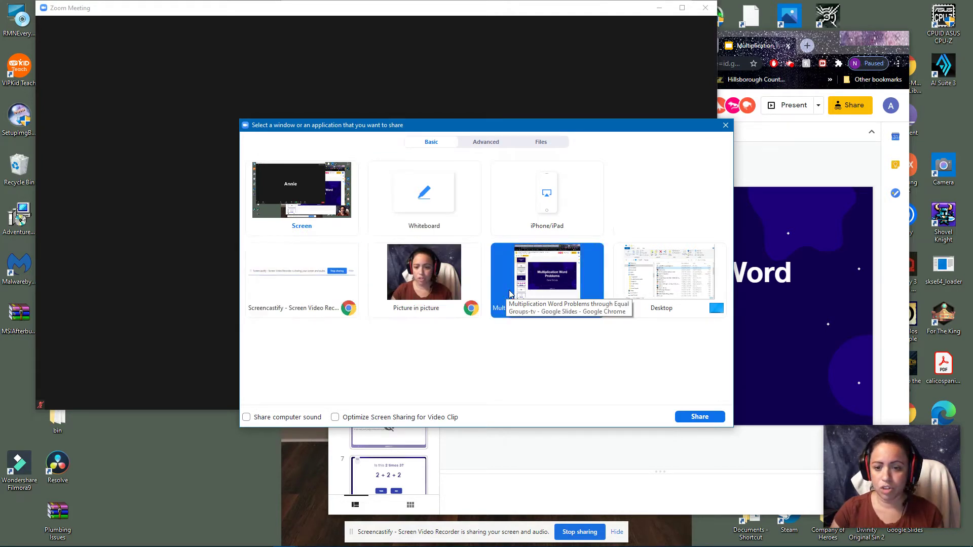
left_click(668, 301)
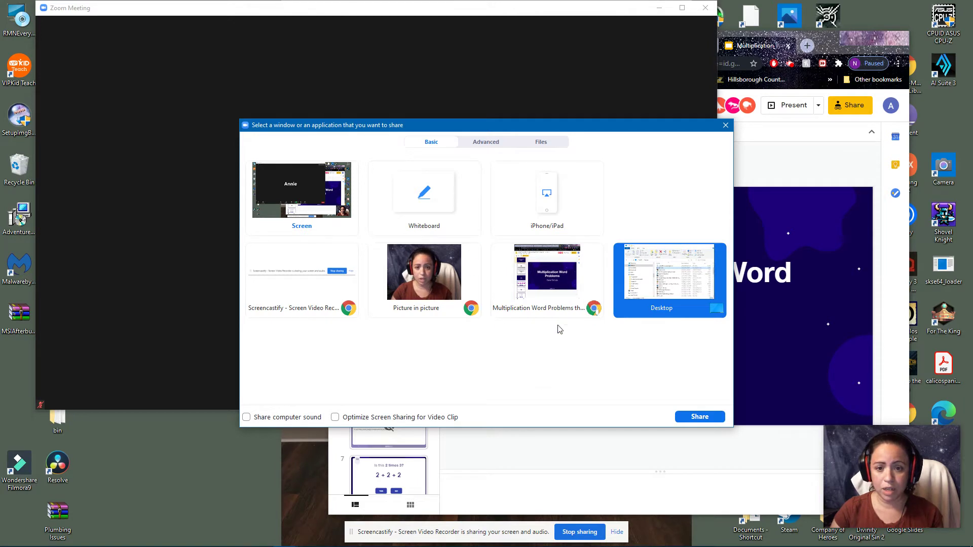
left_click(290, 218)
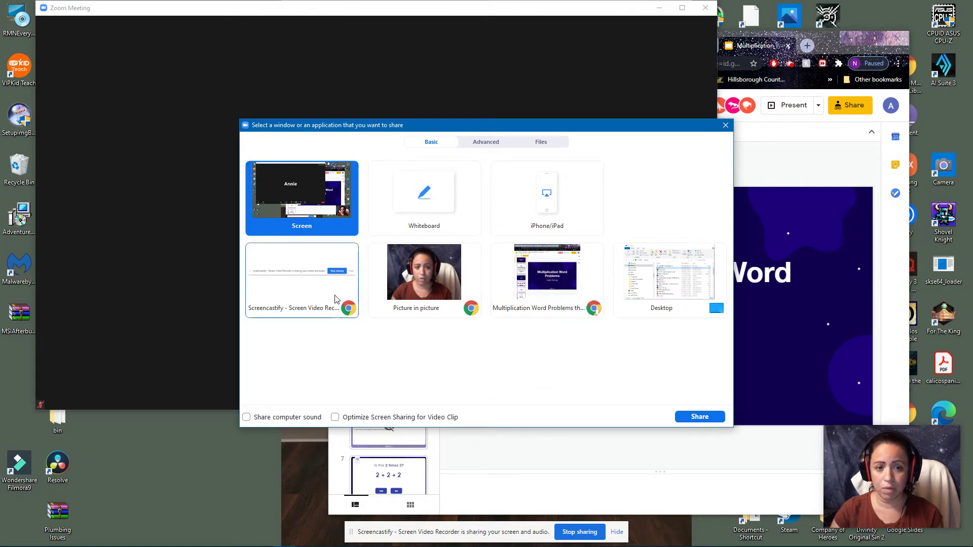
left_click(699, 416)
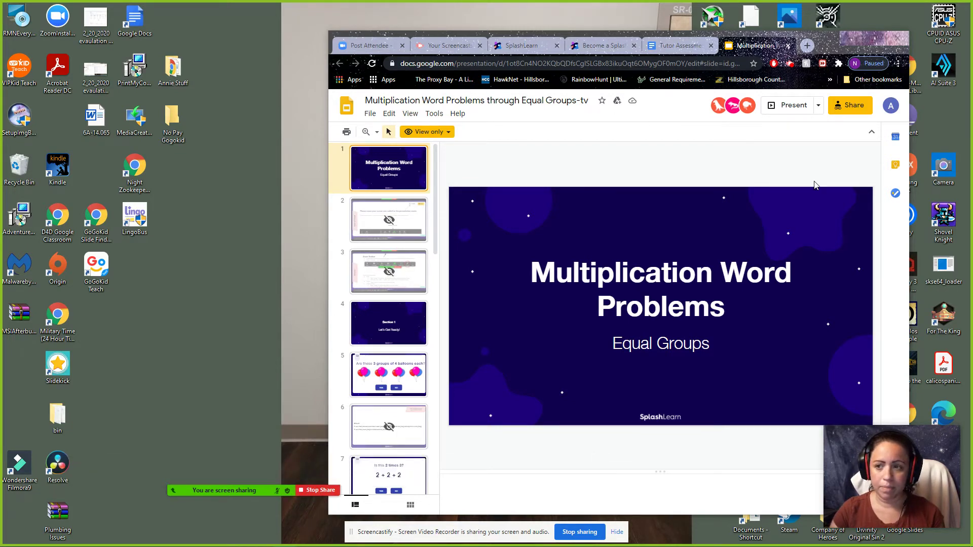
left_click(312, 491)
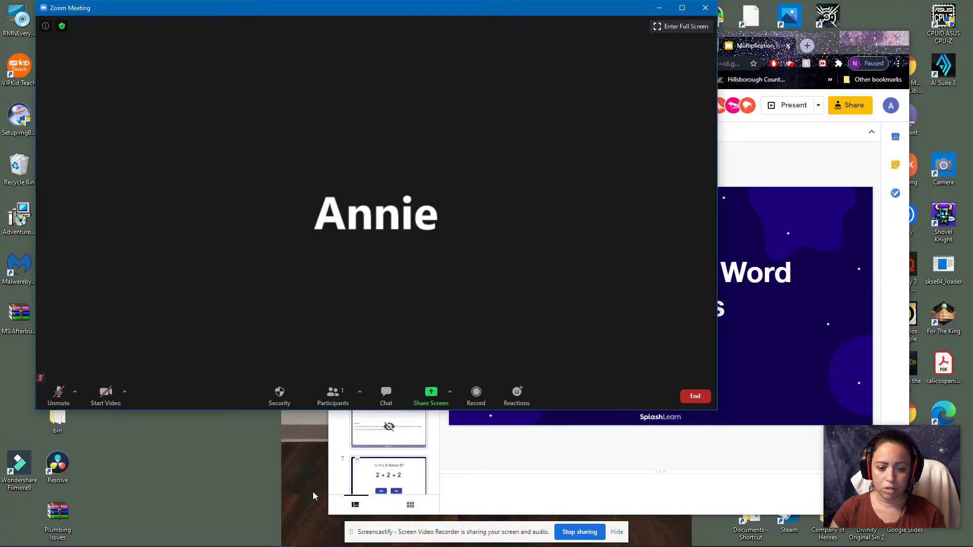
Step: Share only the Multiplication Word Problems browser window in the meeting, and stop that share
left_click(431, 395)
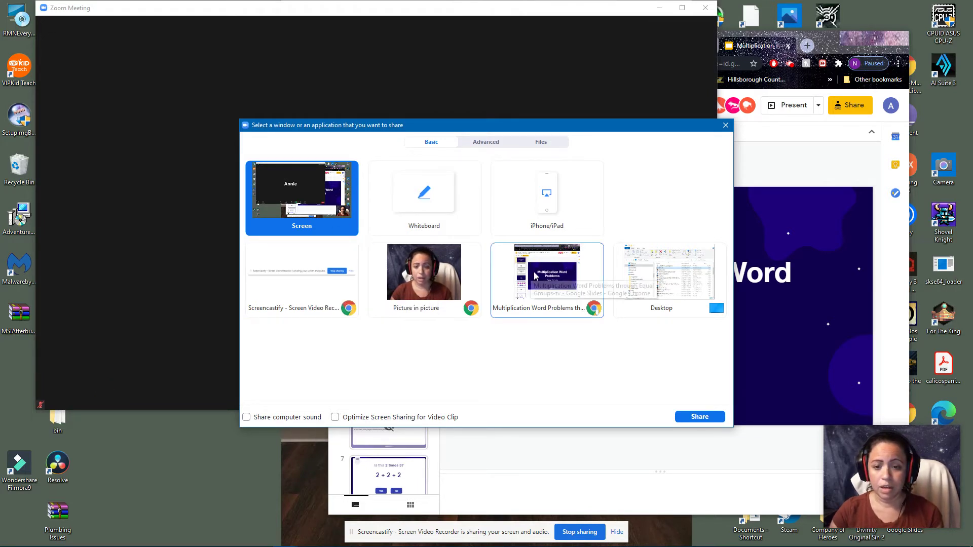
left_click(538, 291)
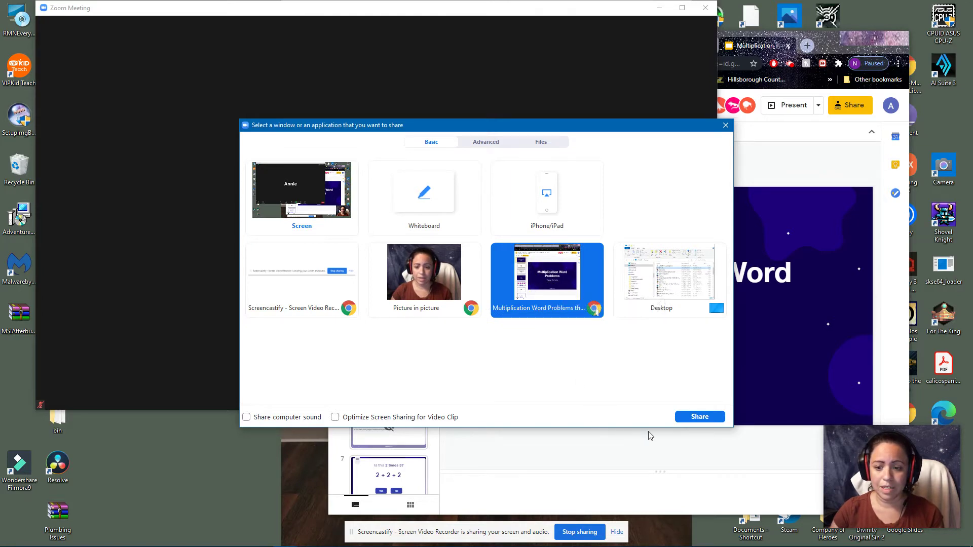
left_click(701, 417)
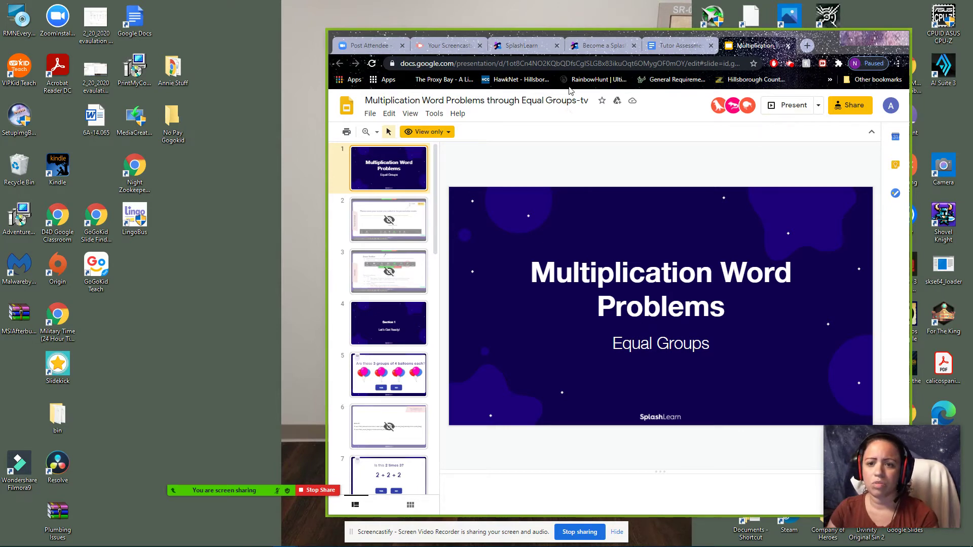
mouse_move(261, 503)
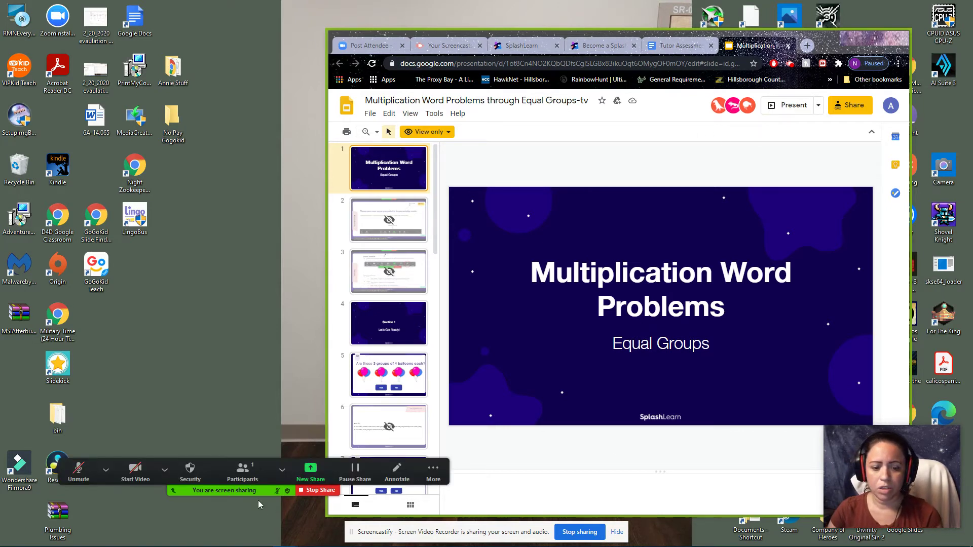
left_click(317, 490)
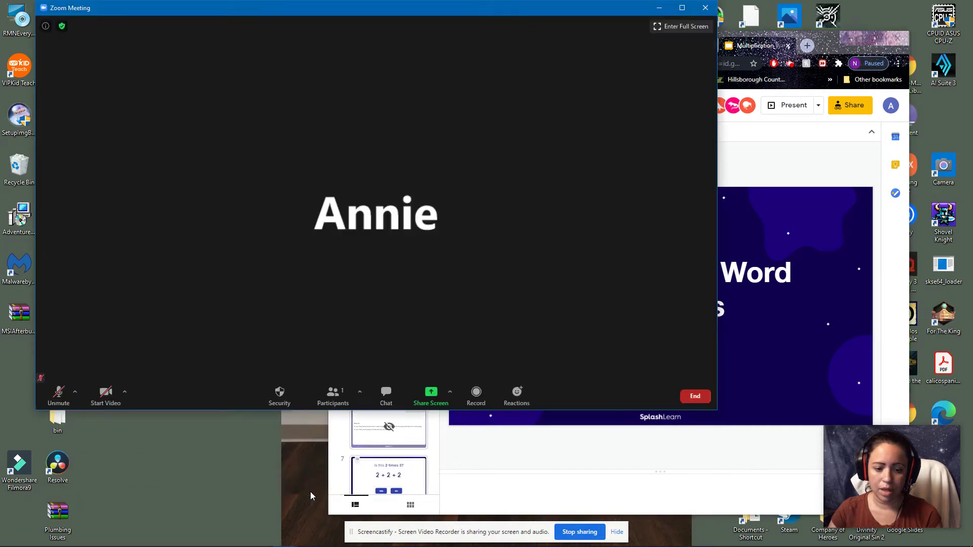
Step: Separate the Multiplication Word Problems tab into its own browser window and share that window in the Zoom meeting
left_click(764, 169)
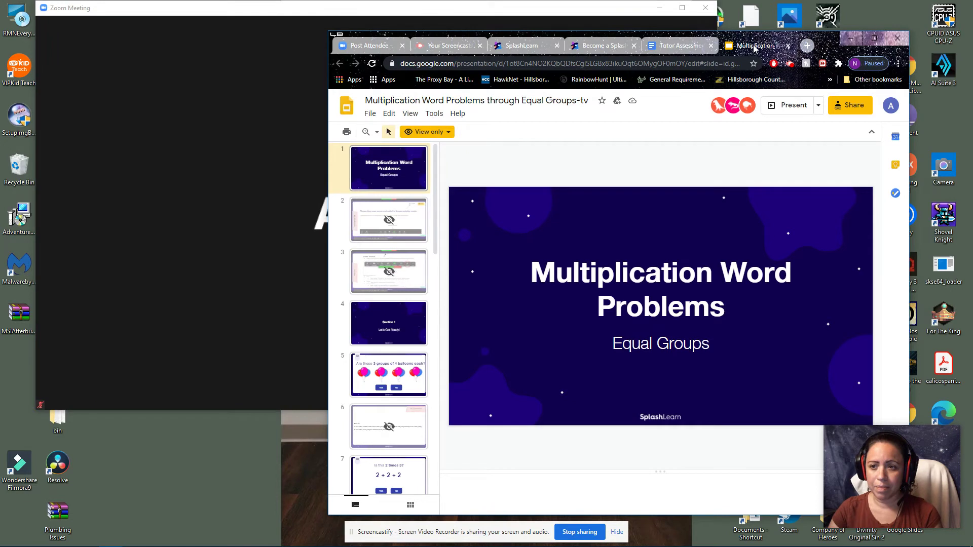
left_click_drag(754, 48, 29, 106)
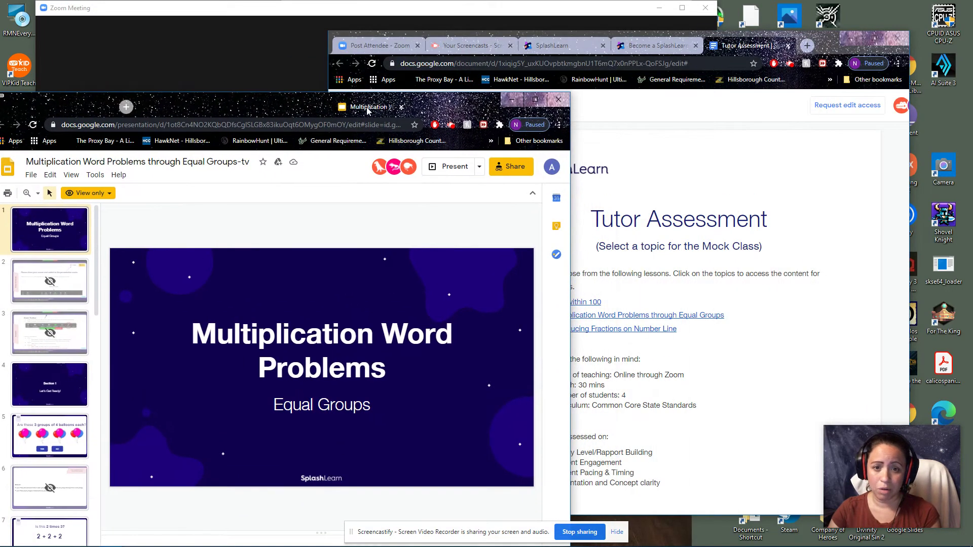
left_click(243, 18)
left_click(424, 398)
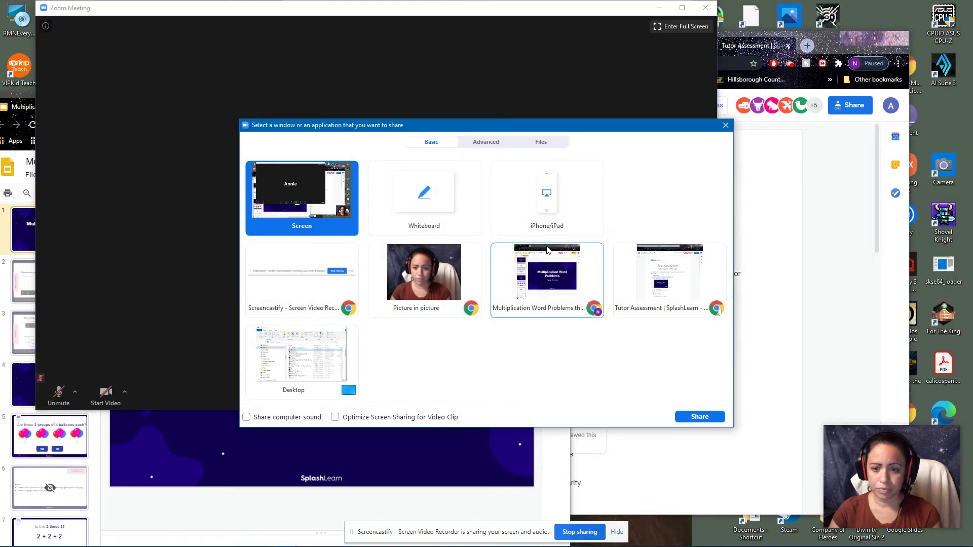
left_click(546, 283)
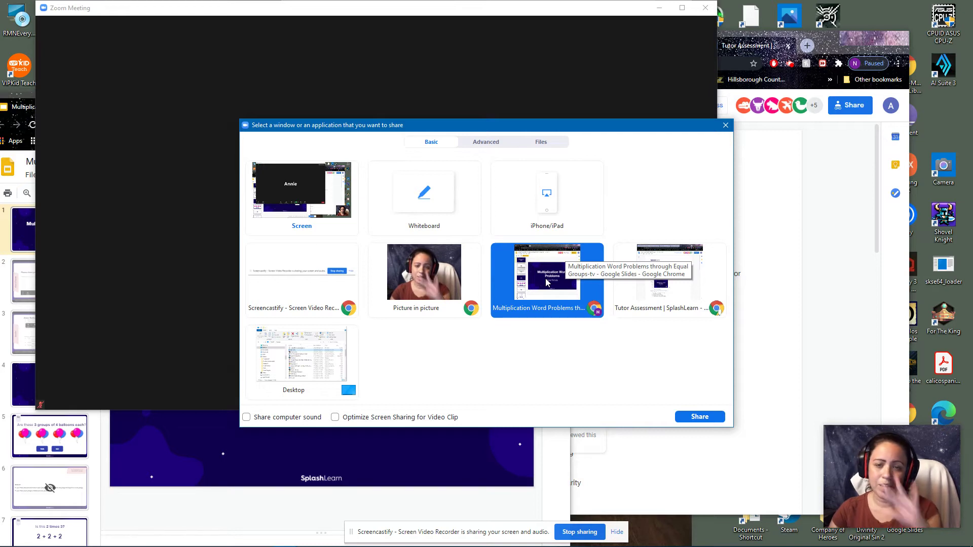
left_click(695, 417)
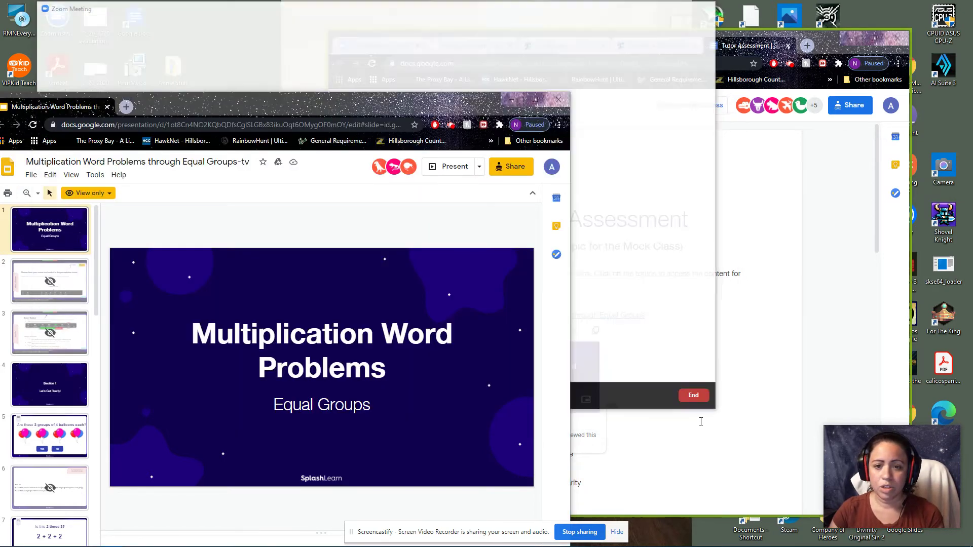
Step: Maximize the shared slides window and present the Multiplication Word Problems deck full screen
left_click_drag(293, 104, 512, 59)
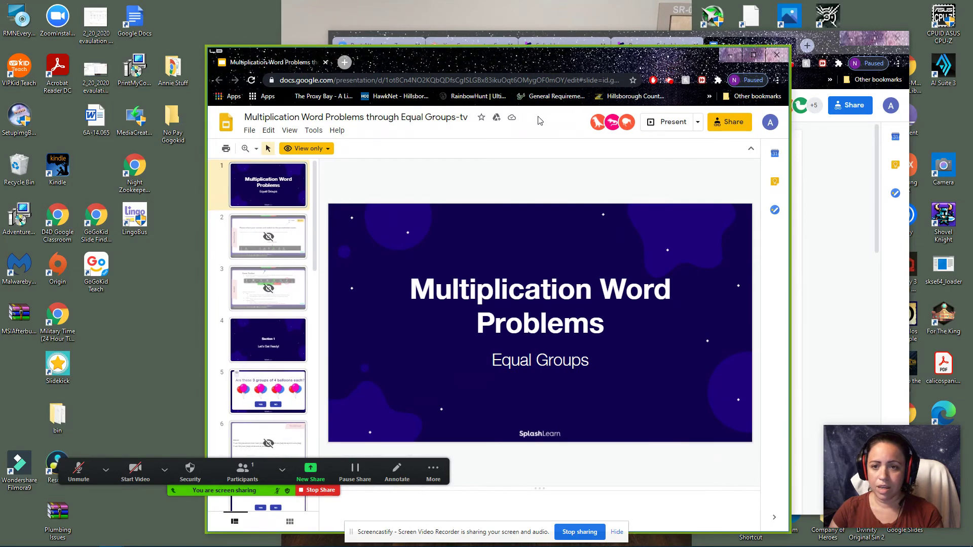
left_click(752, 57)
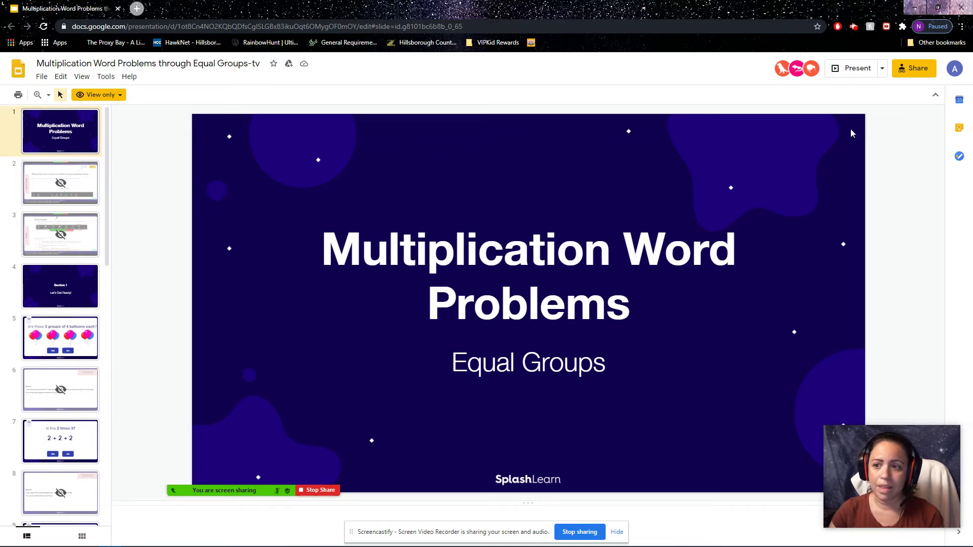
left_click(846, 71)
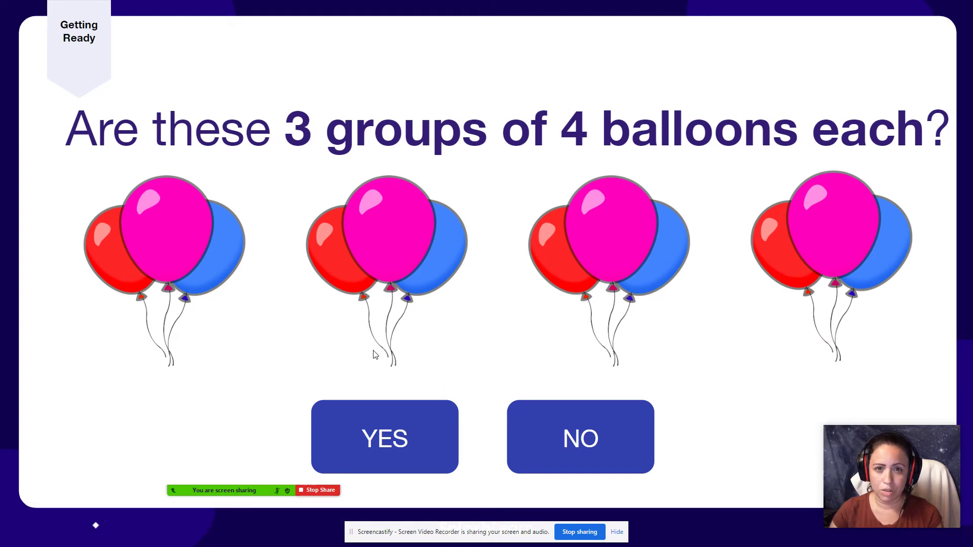
Step: Open Zoom's annotation tools in Mouse mode and advance the slideshow to the "Is this the same as 3 X 2?" slide
mouse_move(252, 485)
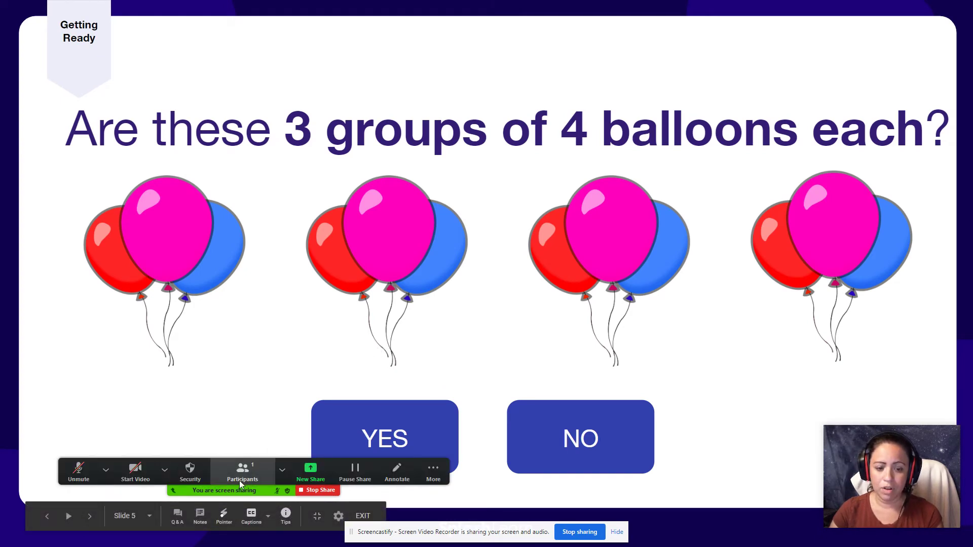
left_click(396, 471)
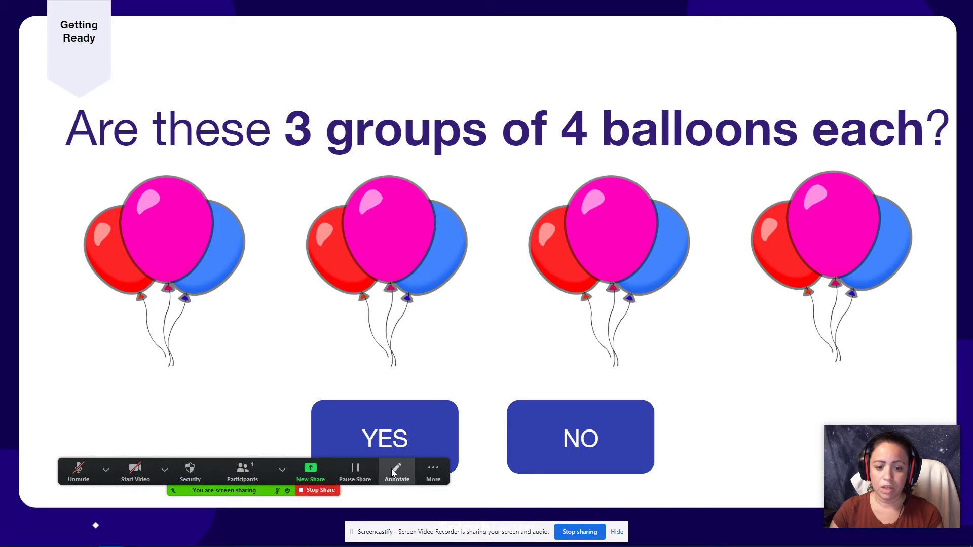
left_click(324, 55)
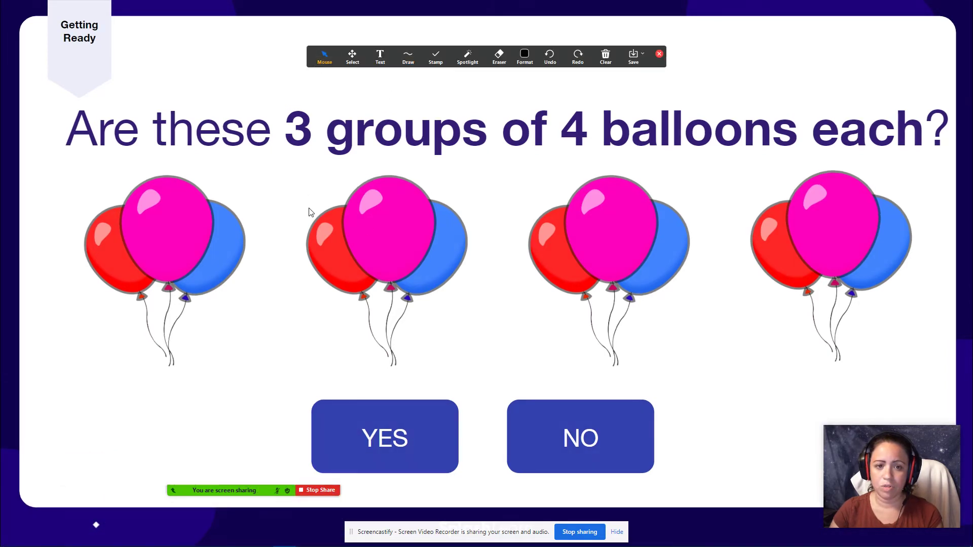
left_click(311, 212)
left_click(310, 212)
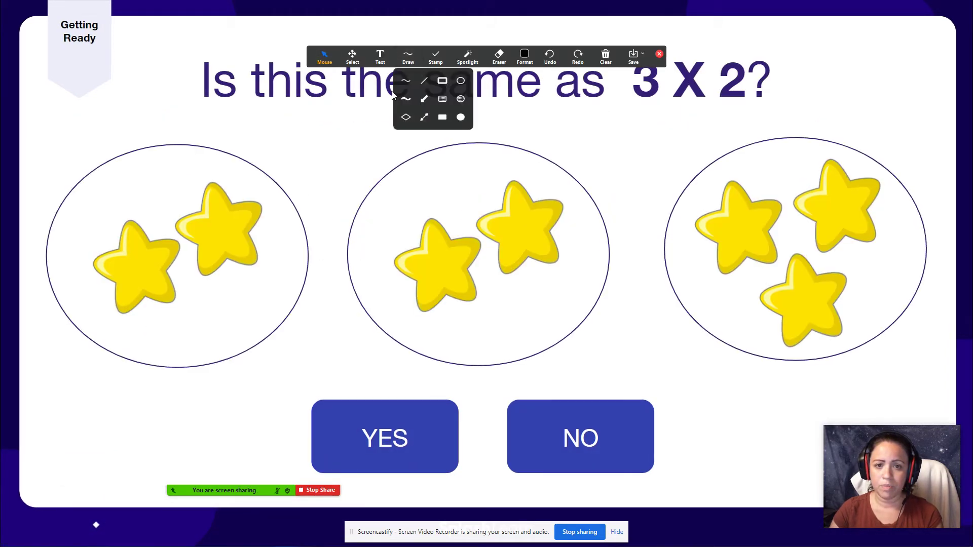
Step: Draw a freehand squiggle over the star groups, clear all drawings, and return to Mouse mode
left_click(407, 56)
mouse_move(457, 163)
left_mouse_down()
mouse_move(562, 157)
mouse_move(649, 137)
left_mouse_up()
left_click(606, 56)
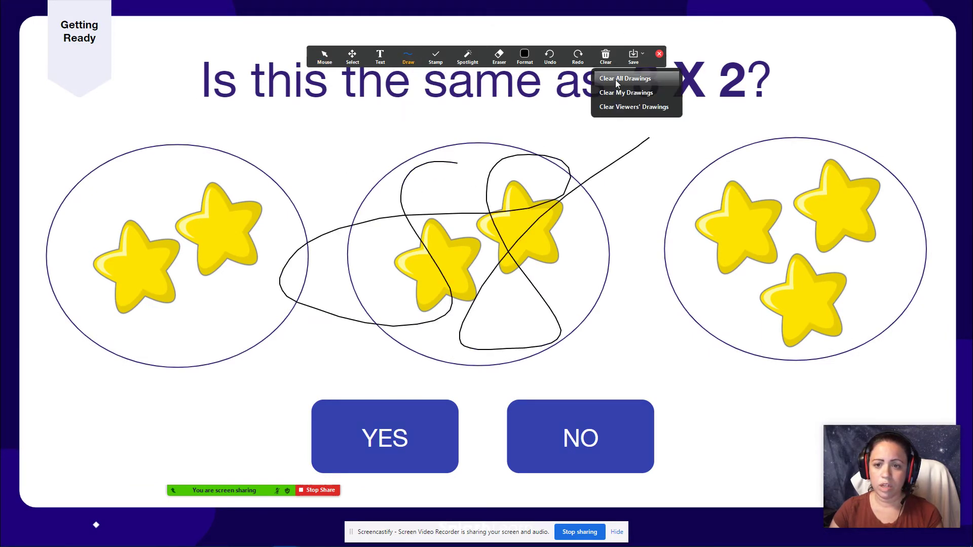
left_click(617, 79)
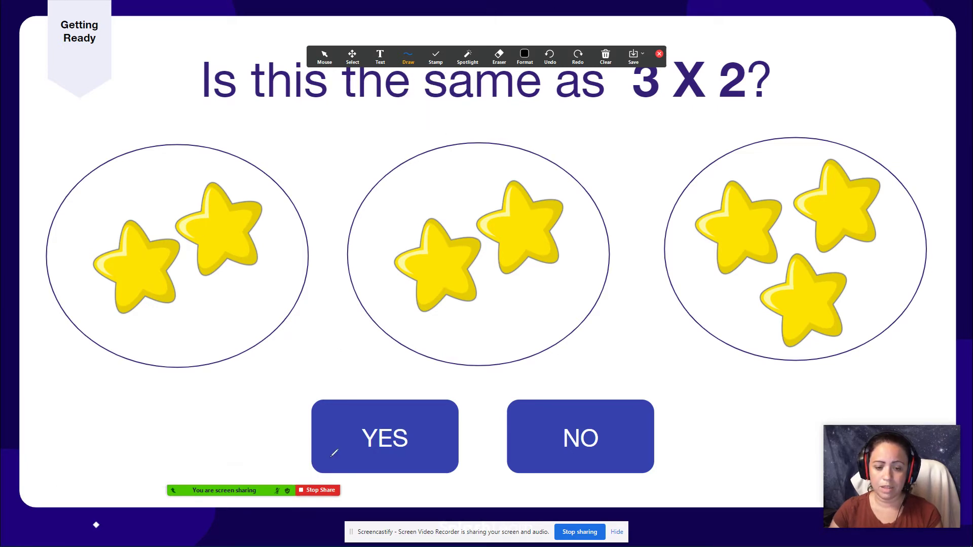
left_click(324, 56)
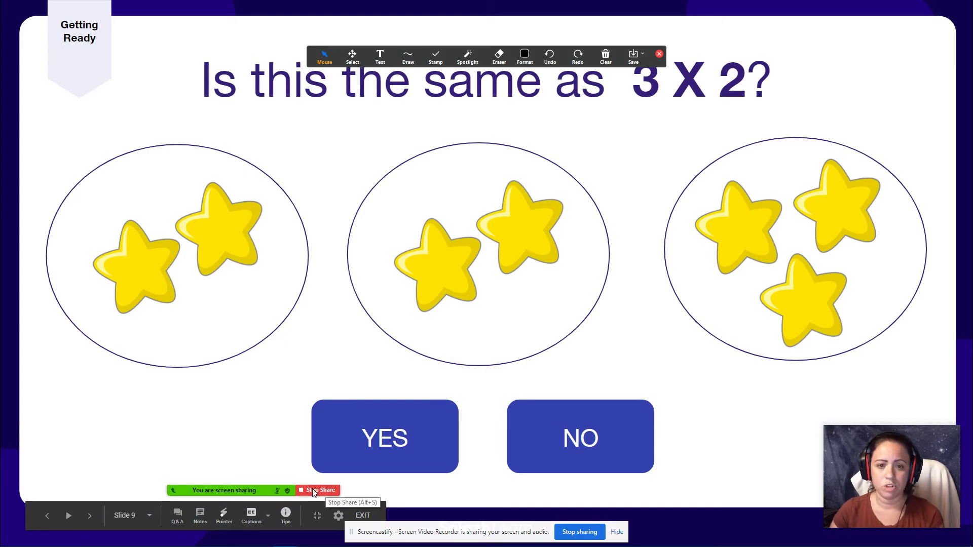
Step: Exit the slideshow and draw freehand loops around the Present option and its dropdown arrow
key("Escape")
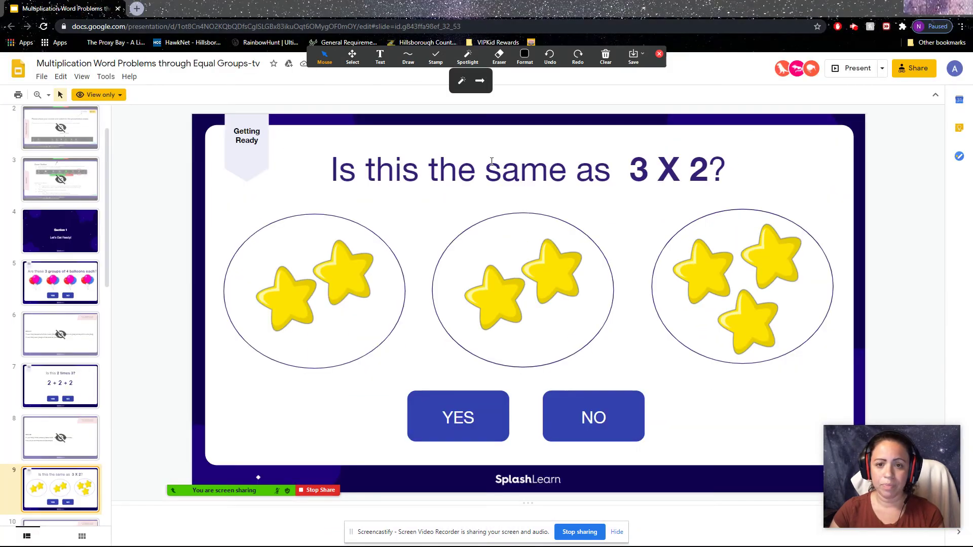
left_click(408, 56)
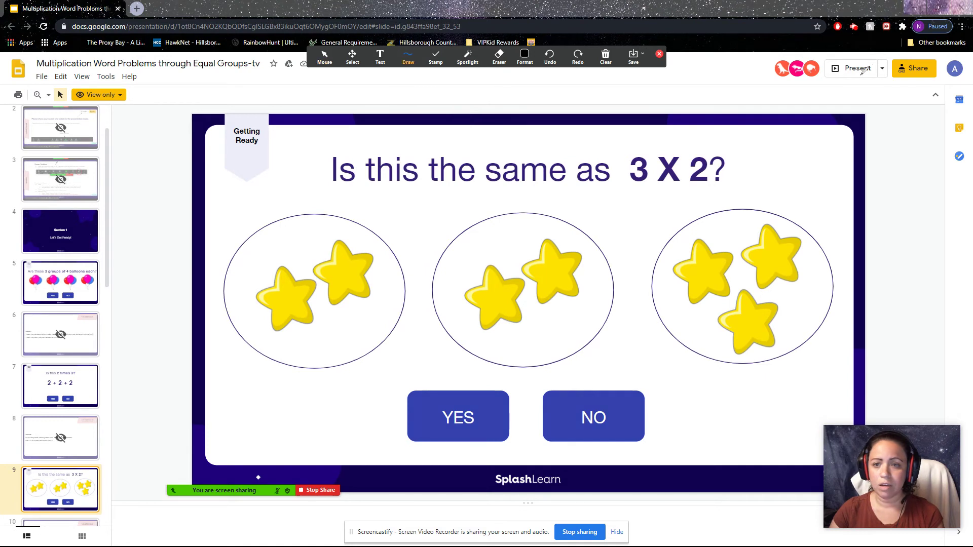
mouse_move(831, 52)
left_mouse_down()
mouse_move(874, 45)
mouse_move(861, 56)
mouse_move(895, 60)
mouse_move(884, 86)
mouse_move(902, 49)
mouse_move(889, 88)
mouse_move(901, 53)
left_mouse_up()
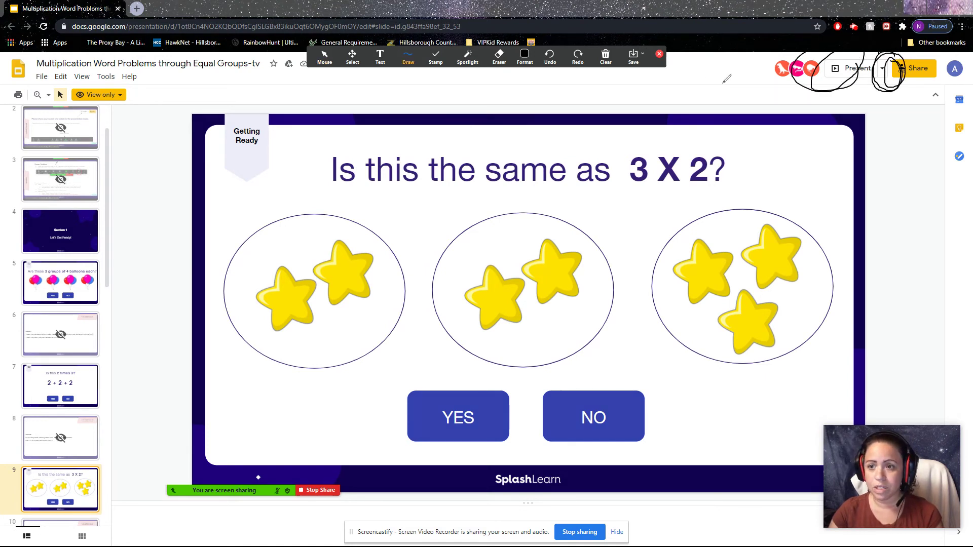
Step: Return the annotation tools to Mouse mode and present slide 9 in Presenter view
left_click(324, 56)
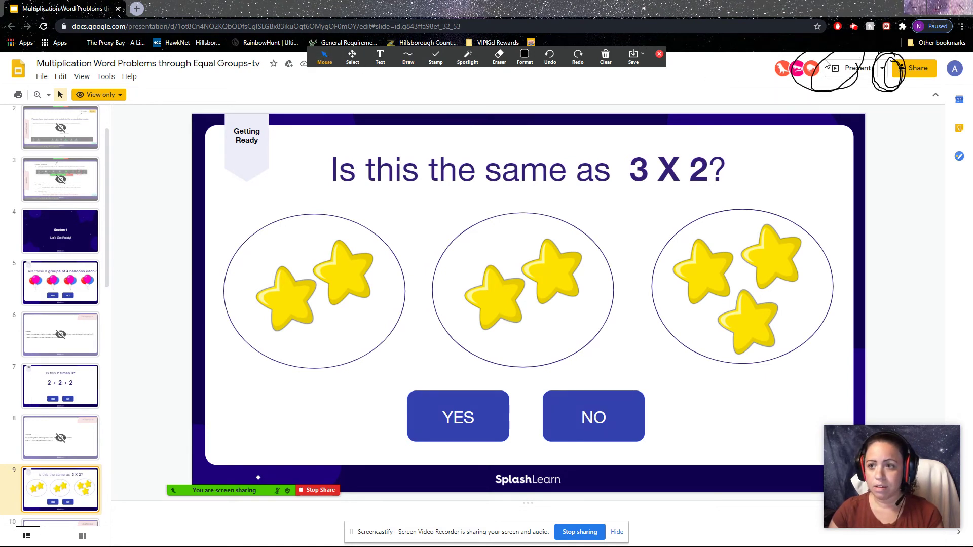
left_click(881, 71)
left_click(755, 98)
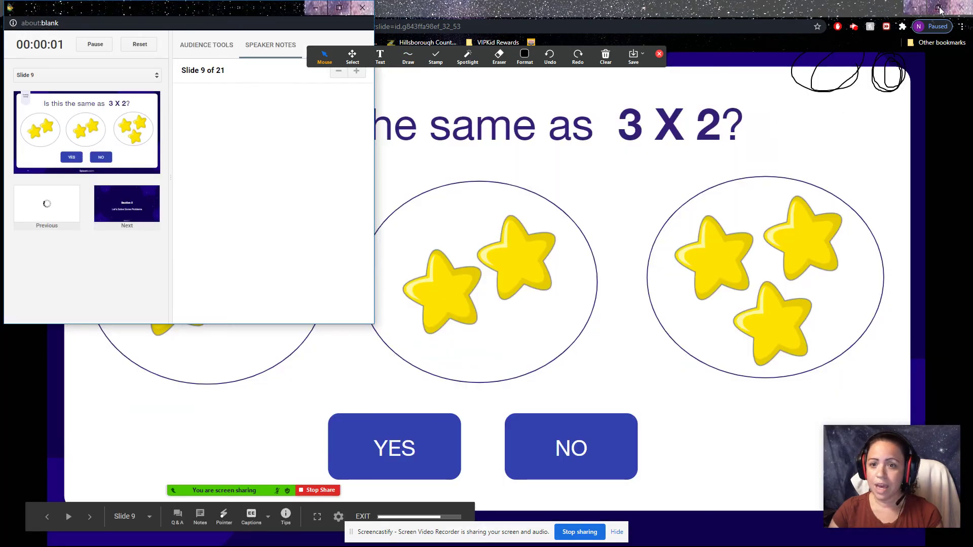
Step: Restore the slideshow window to its smaller size and minimize the Tutor Assessment window behind it
left_click(937, 10)
left_click(938, 10)
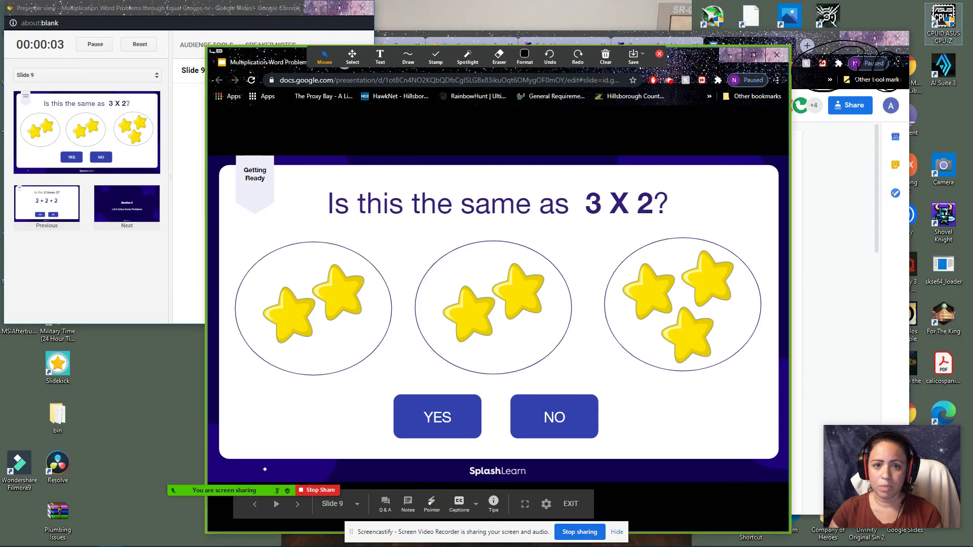
left_click(852, 38)
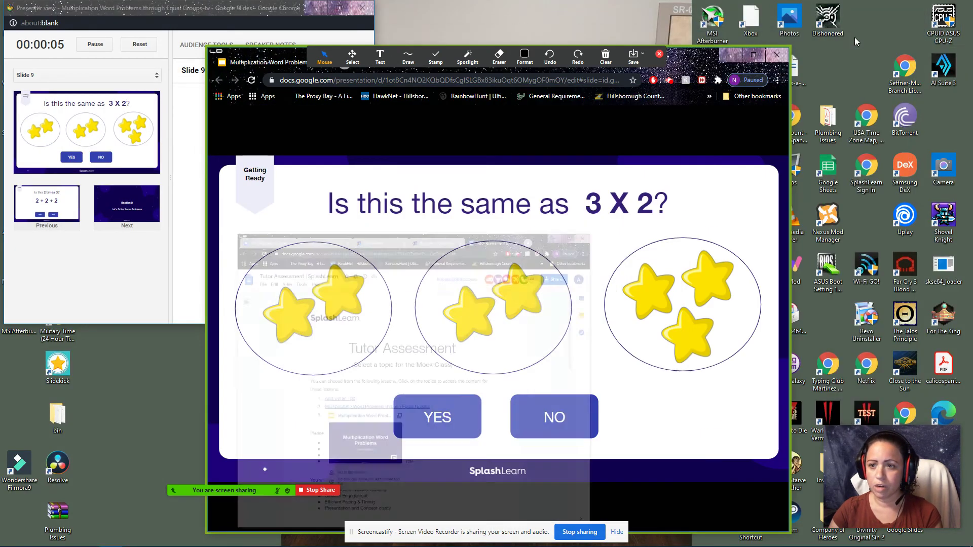
Step: Move the slideshow window beside the Presenter view window and place the annotation toolbar over Presenter view, clear of the slideshow
left_click_drag(688, 61, 834, 43)
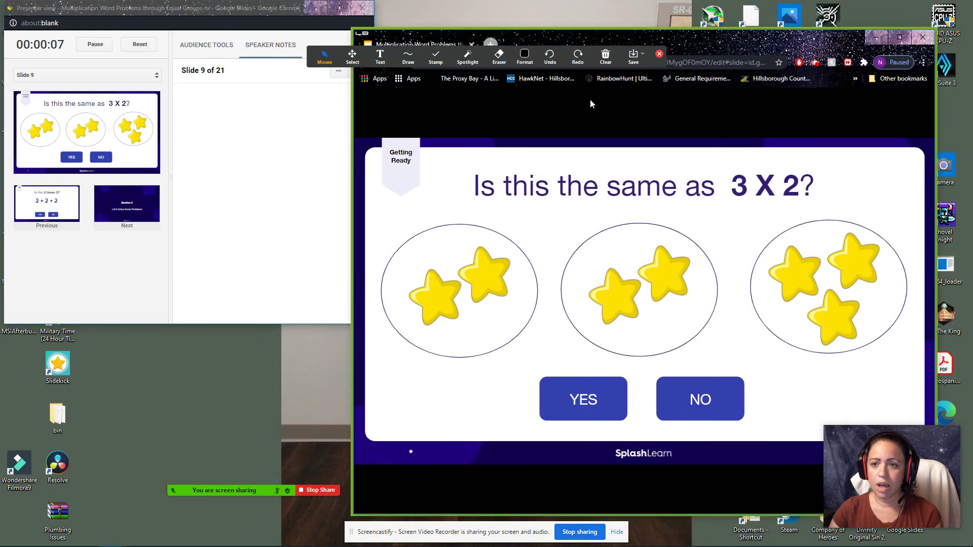
left_click(480, 57)
mouse_move(480, 57)
left_mouse_down()
mouse_move(297, 144)
mouse_move(187, 19)
left_mouse_up()
left_click(187, 19)
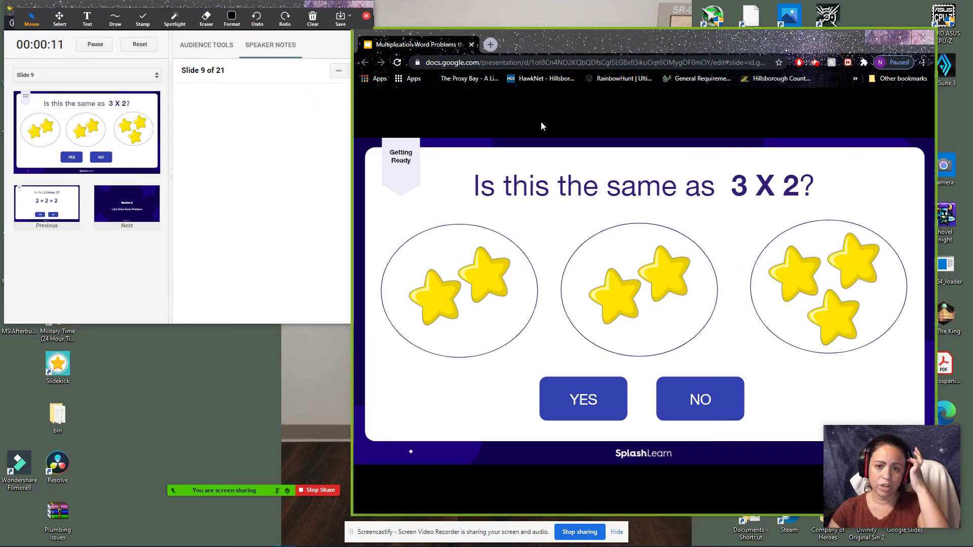
Step: Maximize the slideshow window and restore it to its smaller size beside Presenter view
left_click(899, 38)
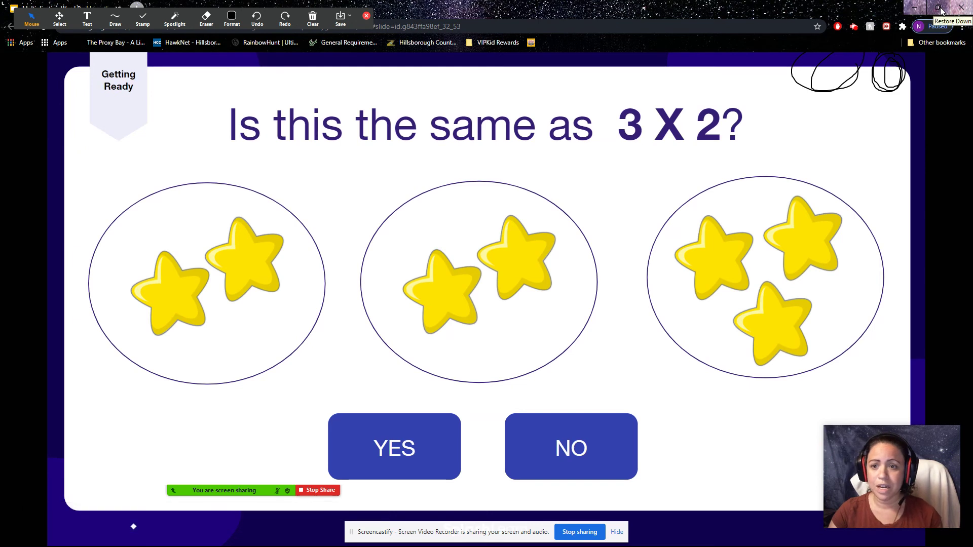
left_click(939, 8)
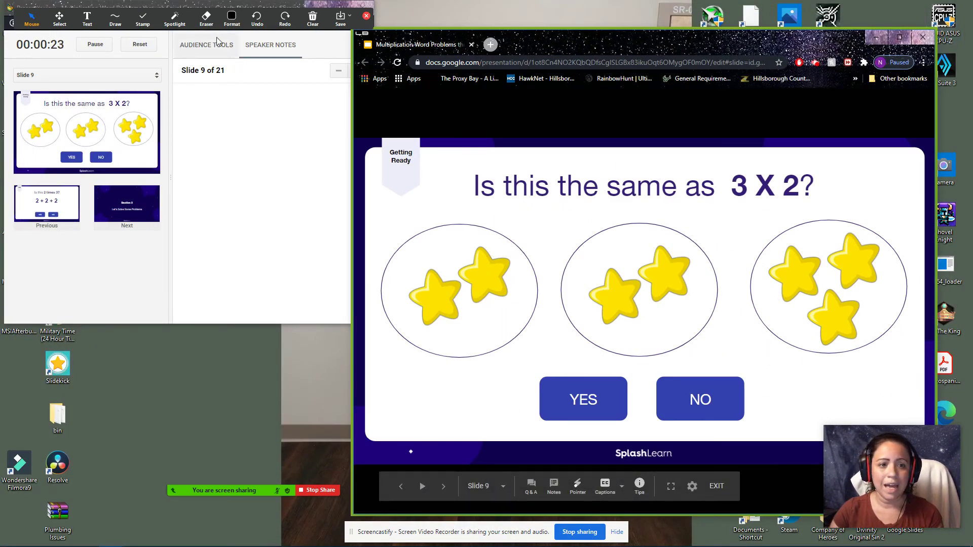
left_click(115, 23)
left_click(116, 26)
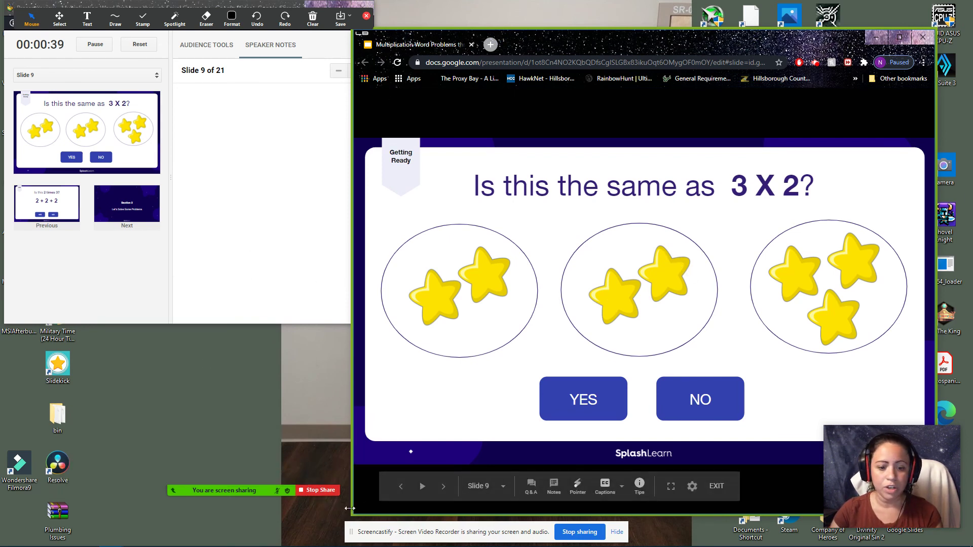
Step: Stop sharing the screen in the Zoom meeting
left_click(317, 489)
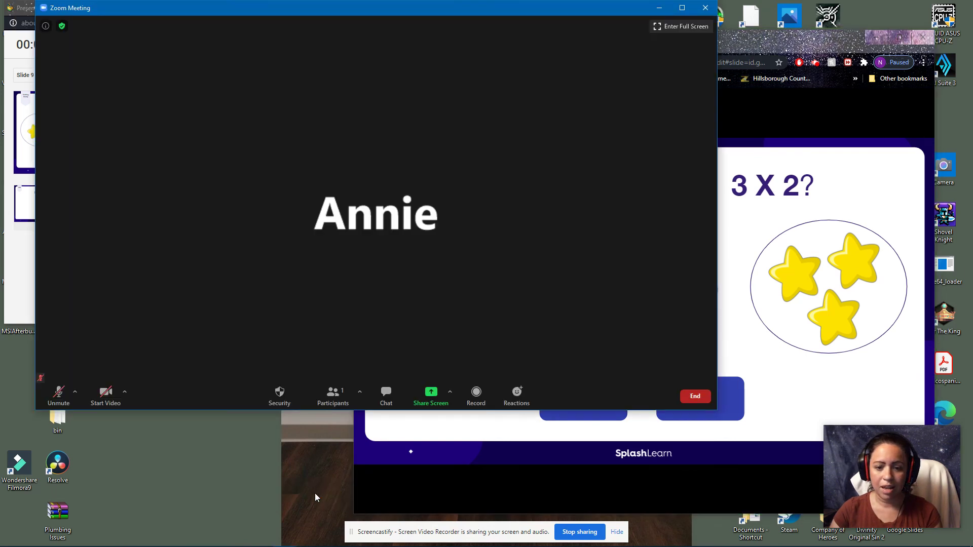